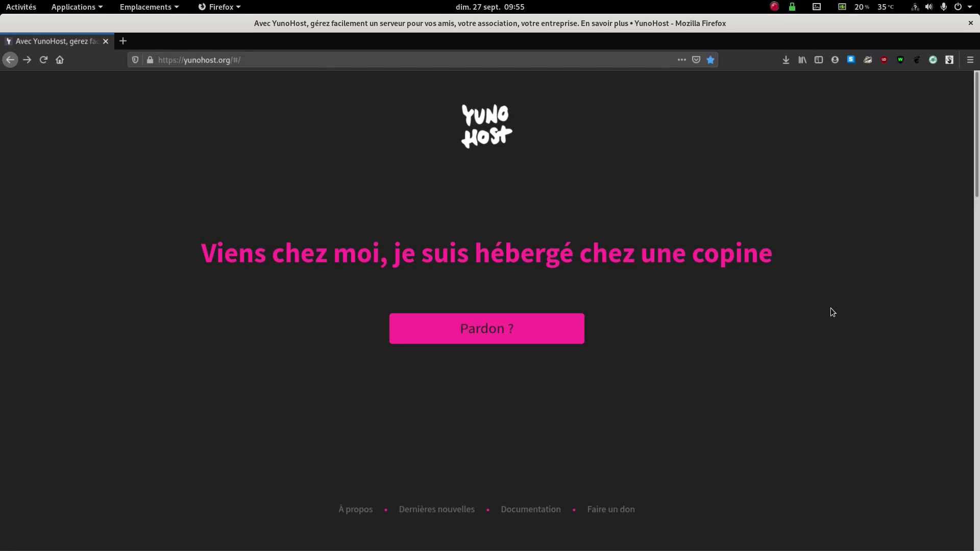
- Open the YunoHost installation guide and review the trial, home, remote and advanced installation options
scroll(830, 308, "down", 6)
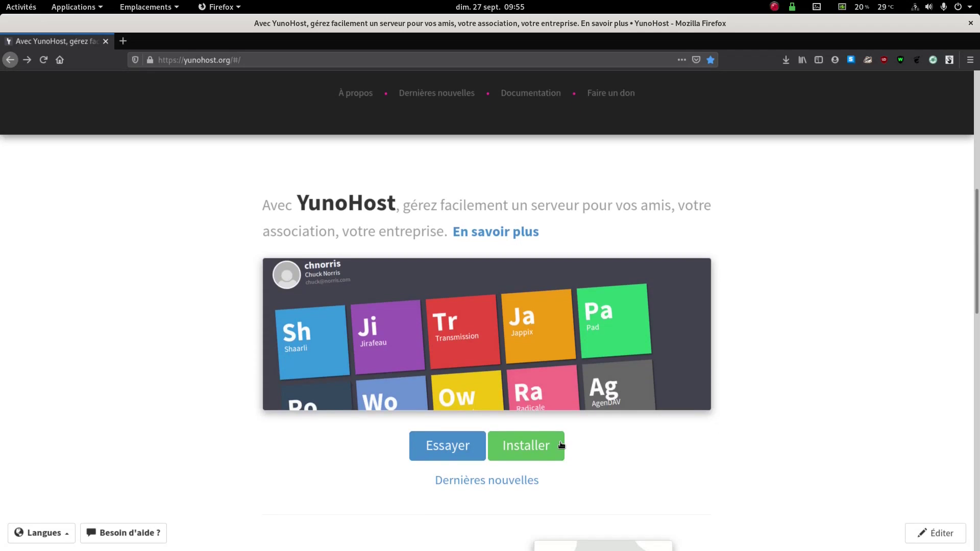
left_click(561, 445)
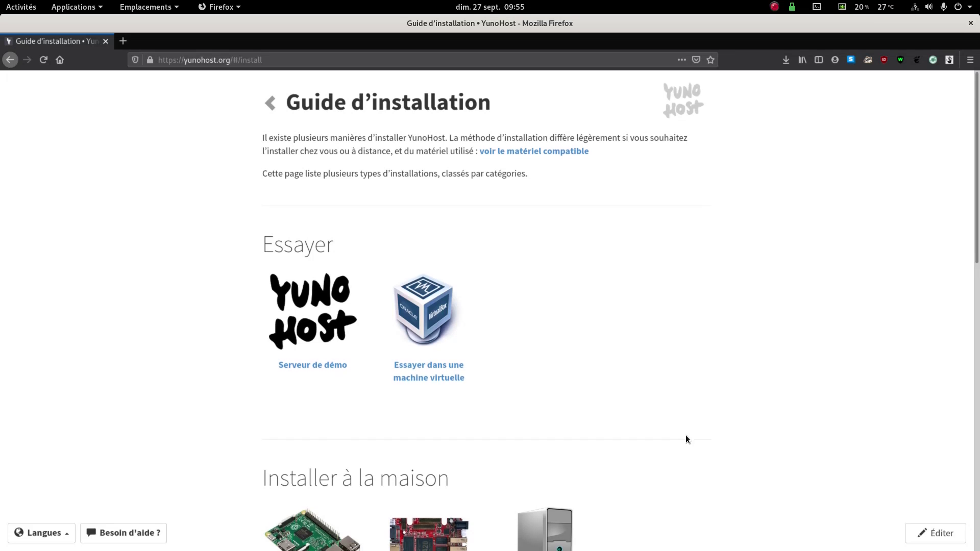
scroll(686, 439, "down", 1)
scroll(484, 281, "down", 2)
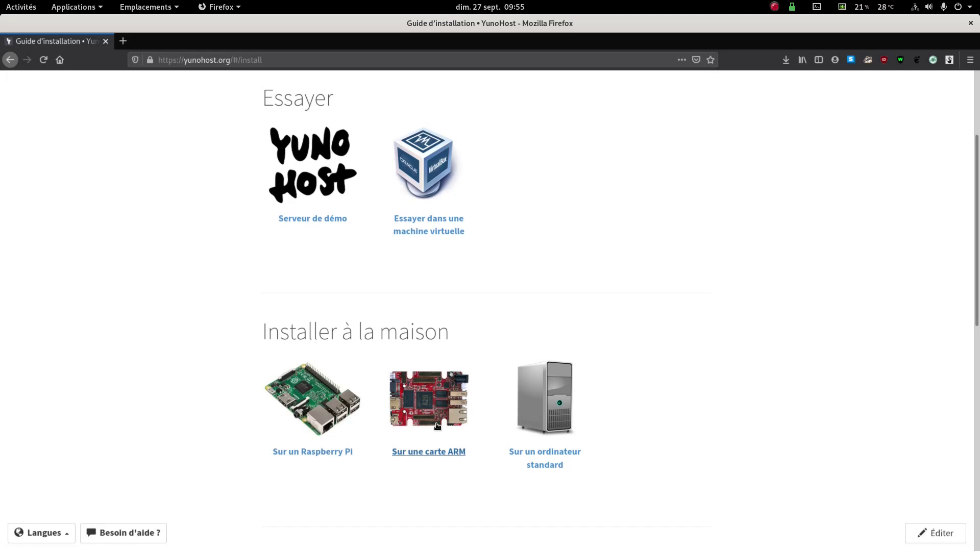
scroll(486, 464, "down", 1)
scroll(532, 412, "down", 6)
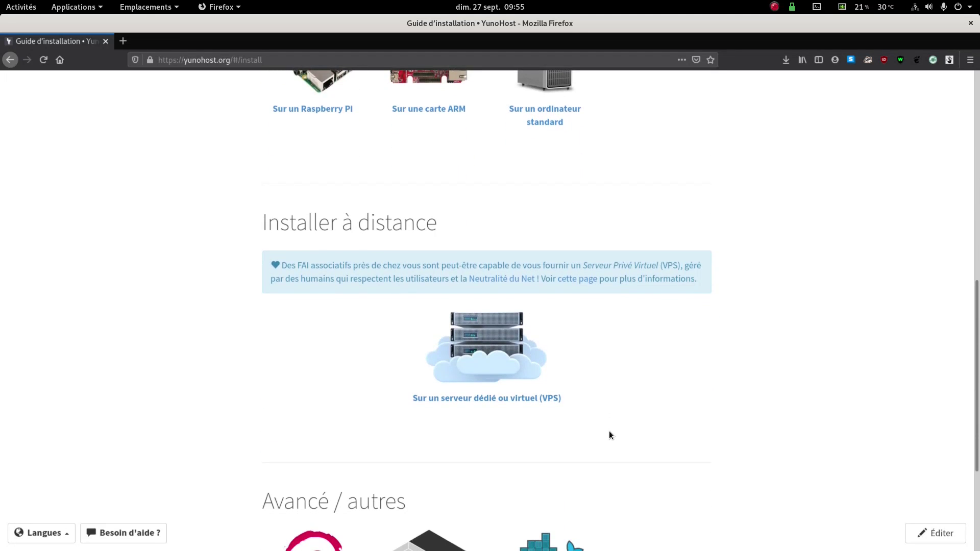
scroll(602, 431, "down", 4)
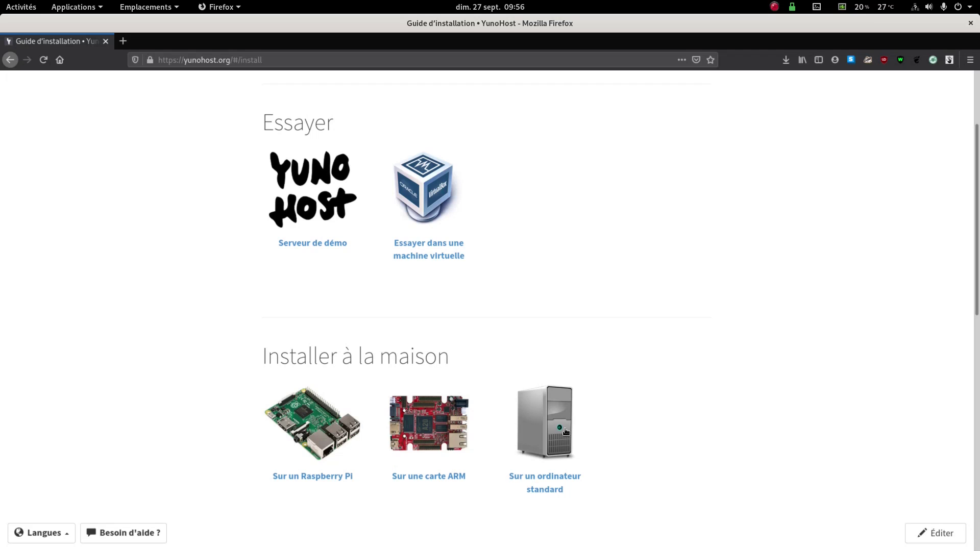
- Open the guide for installing on a standard computer and review its prerequisites and installation steps
left_click(548, 433)
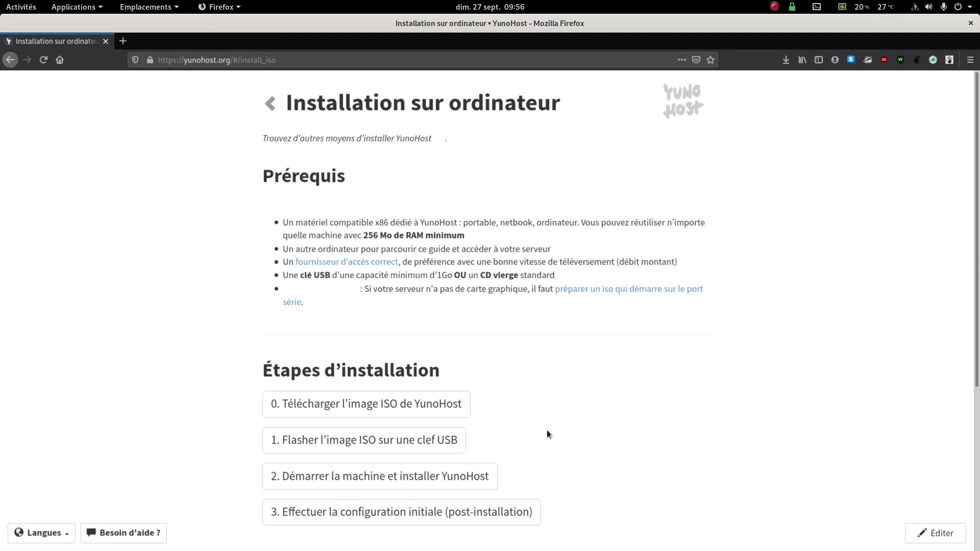
scroll(548, 432, "down", 4)
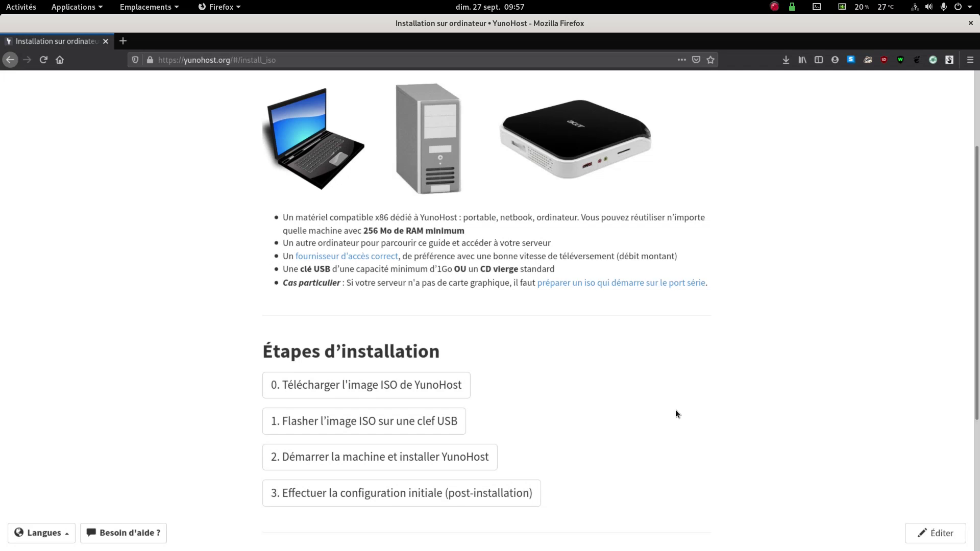
scroll(613, 371, "down", 1)
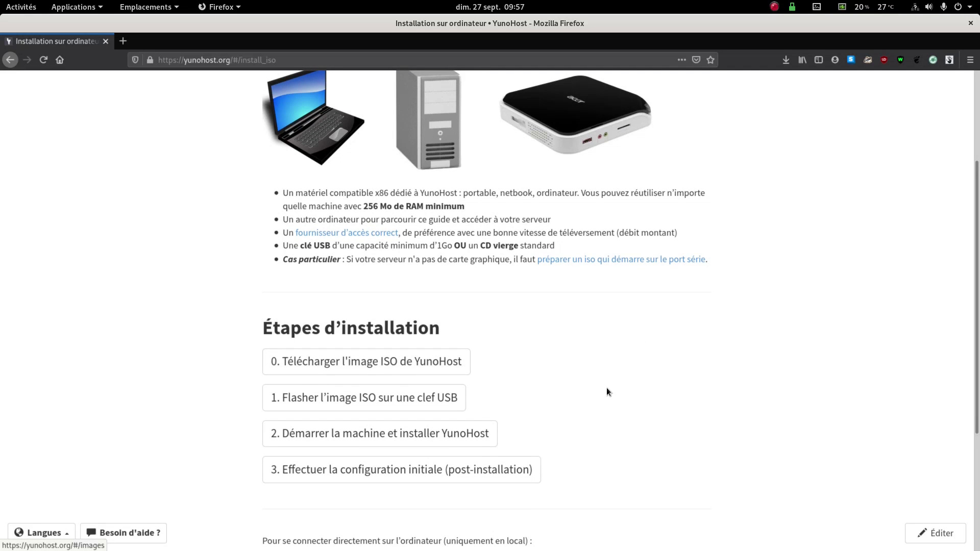
scroll(608, 390, "down", 3)
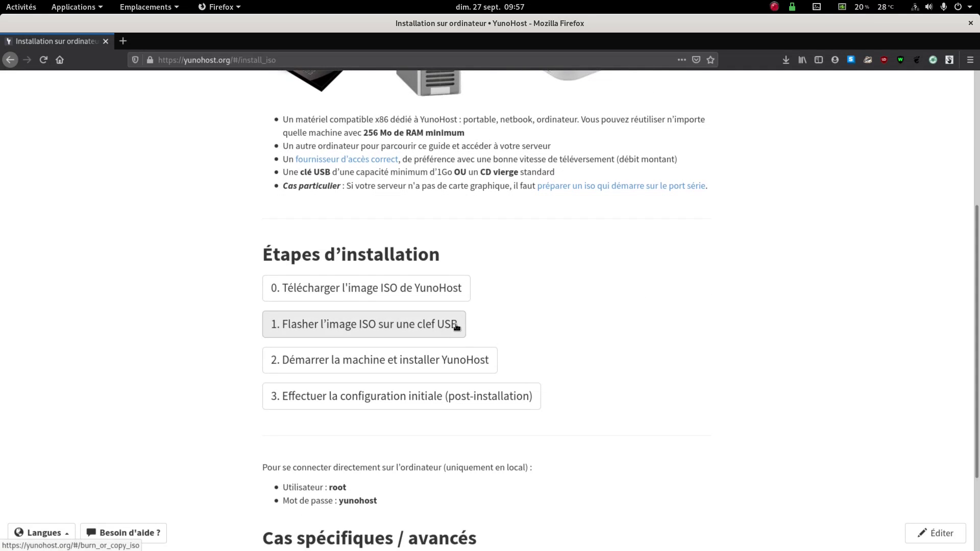
scroll(595, 330, "down", 1)
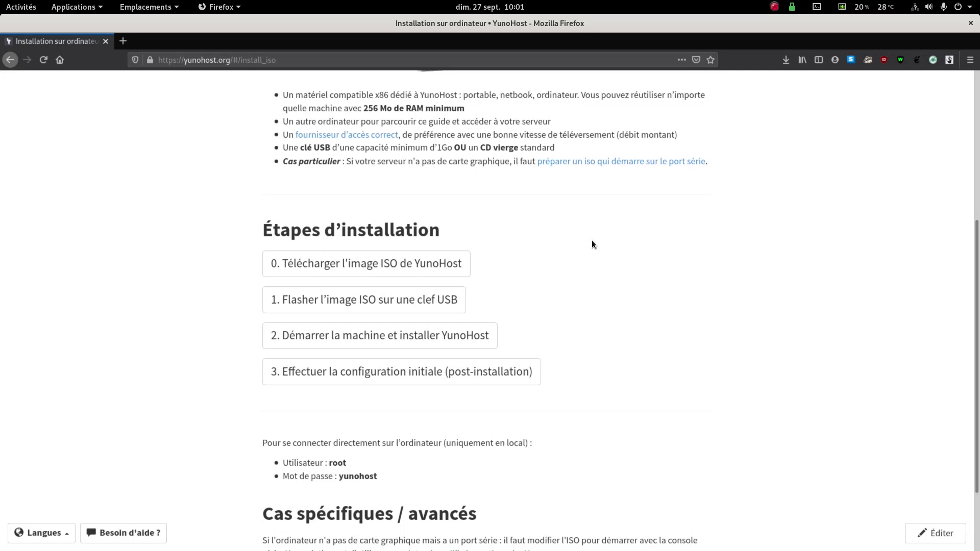
- Go back through the installation guide to the YunoHost home page and find its trial and installation options
left_click(10, 61)
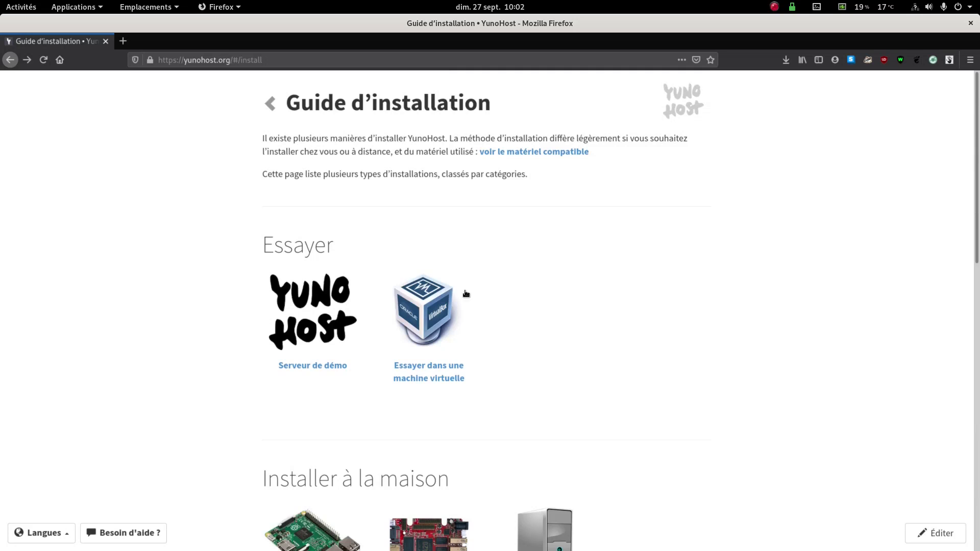
scroll(531, 295, "down", 2)
scroll(531, 295, "down", 3)
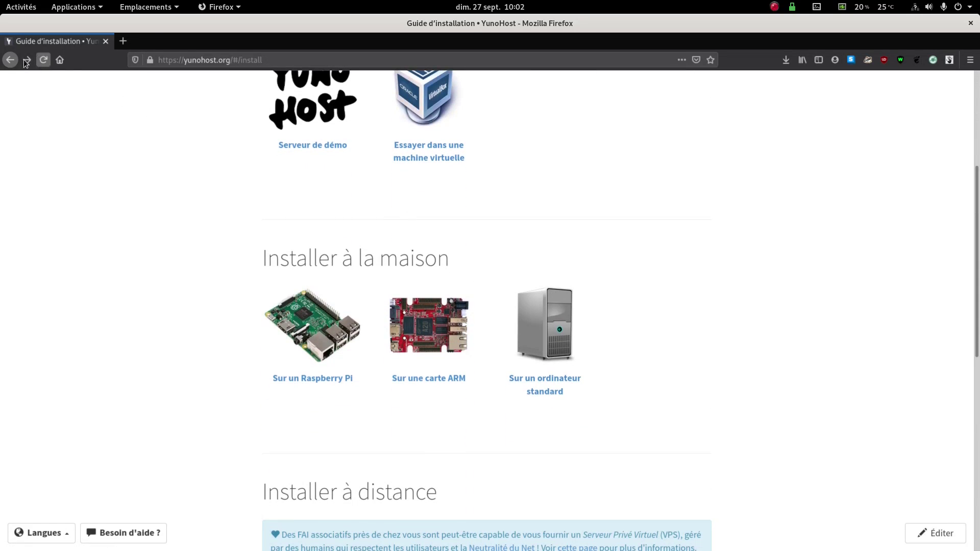
left_click(9, 61)
scroll(555, 328, "down", 7)
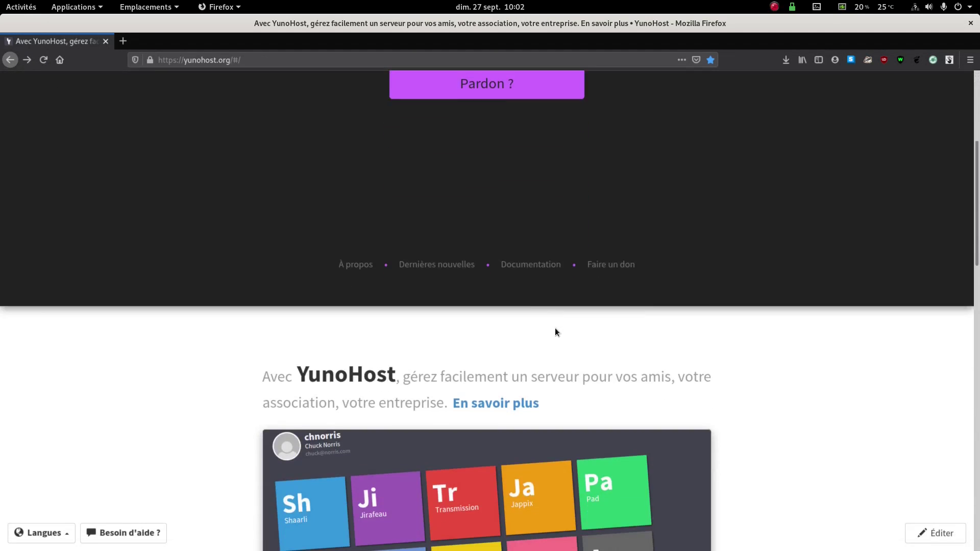
scroll(555, 328, "down", 2)
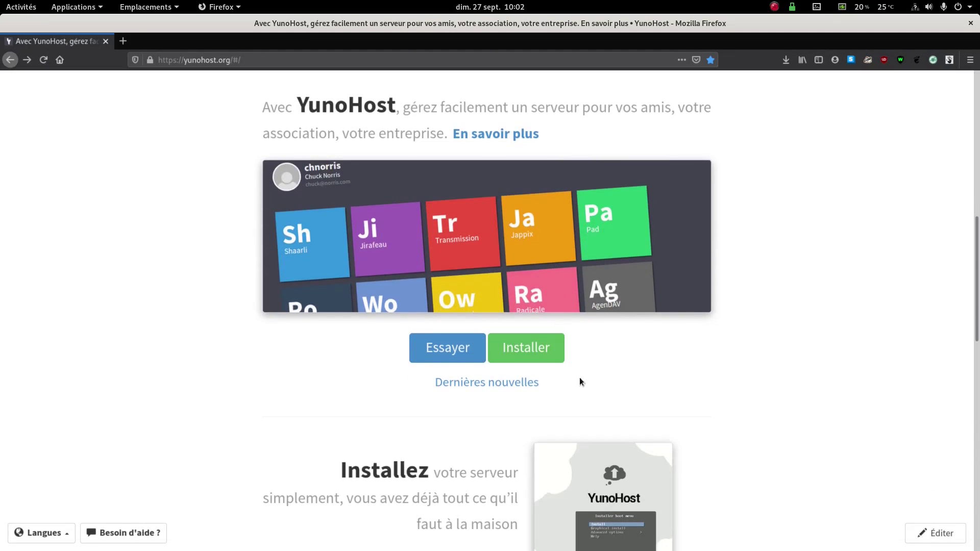
- Open the administration interface of the demo server from the YunoHost trial page and log in
left_click(434, 362)
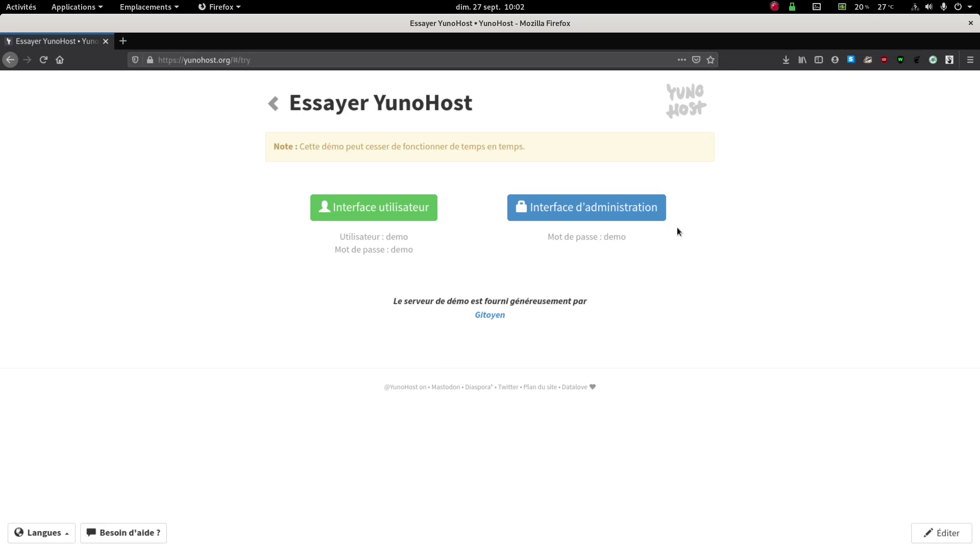
left_click(648, 208)
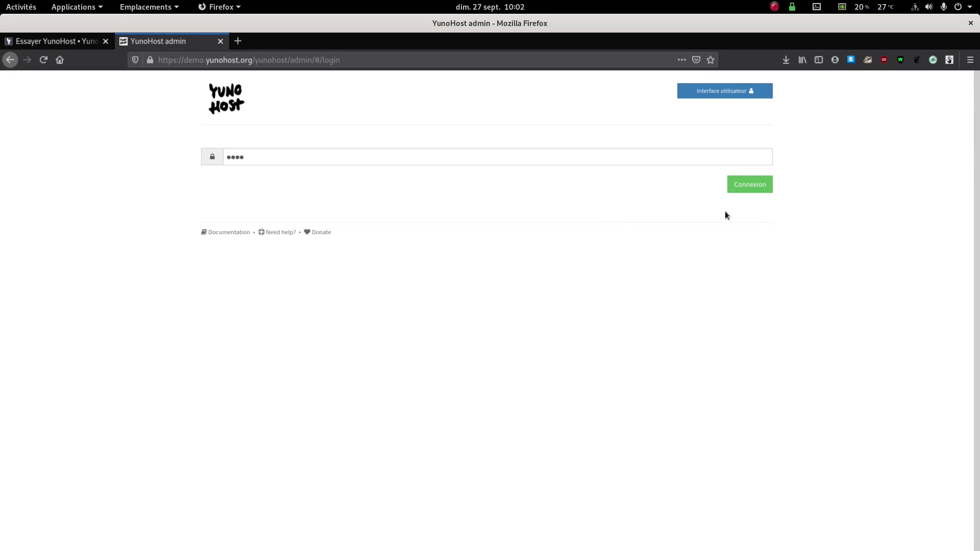
left_click(759, 193)
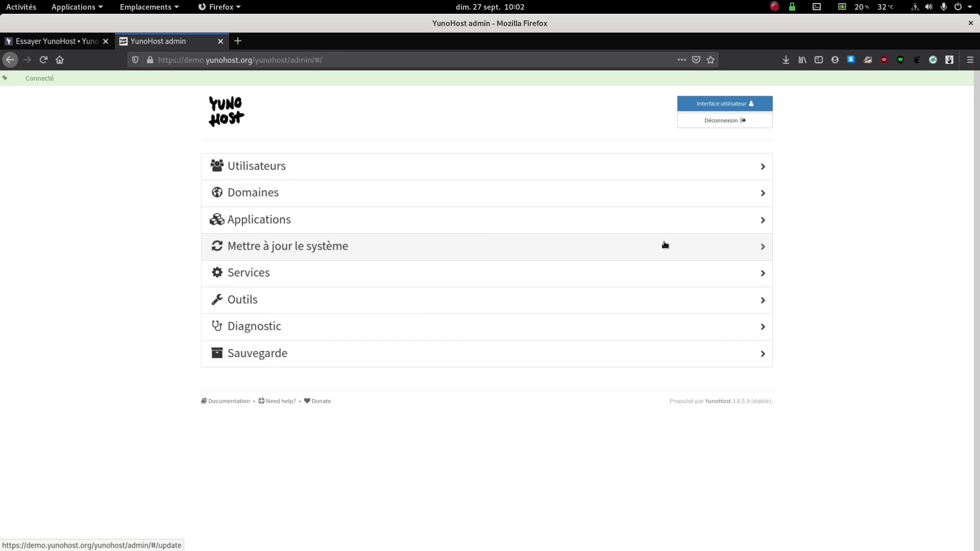
- View the server's user list and its domain list, returning to the administration home after each
left_click(288, 167)
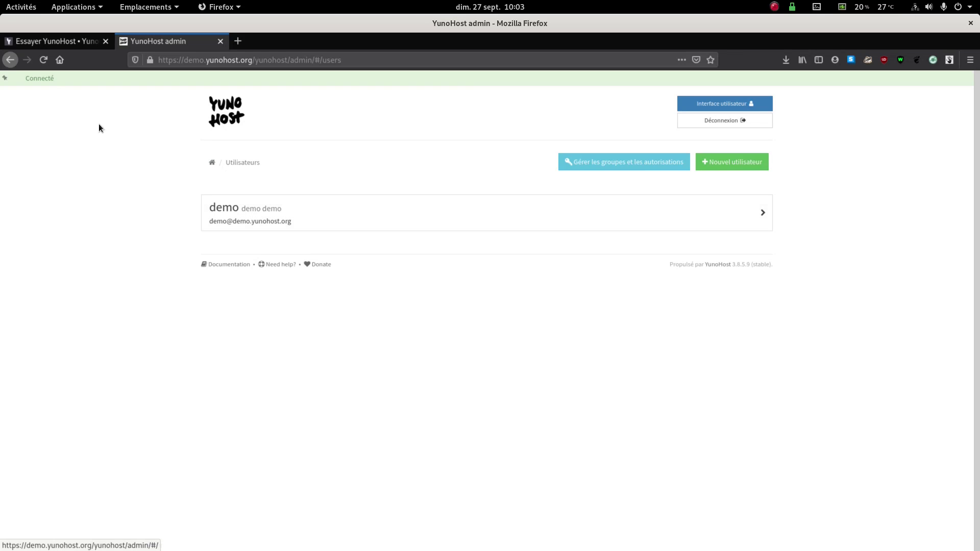
left_click(17, 62)
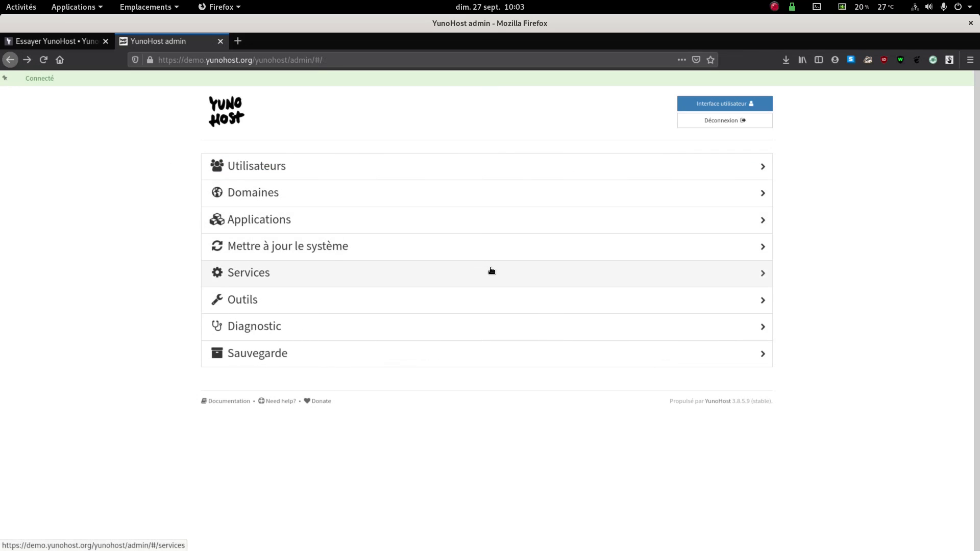
left_click(449, 193)
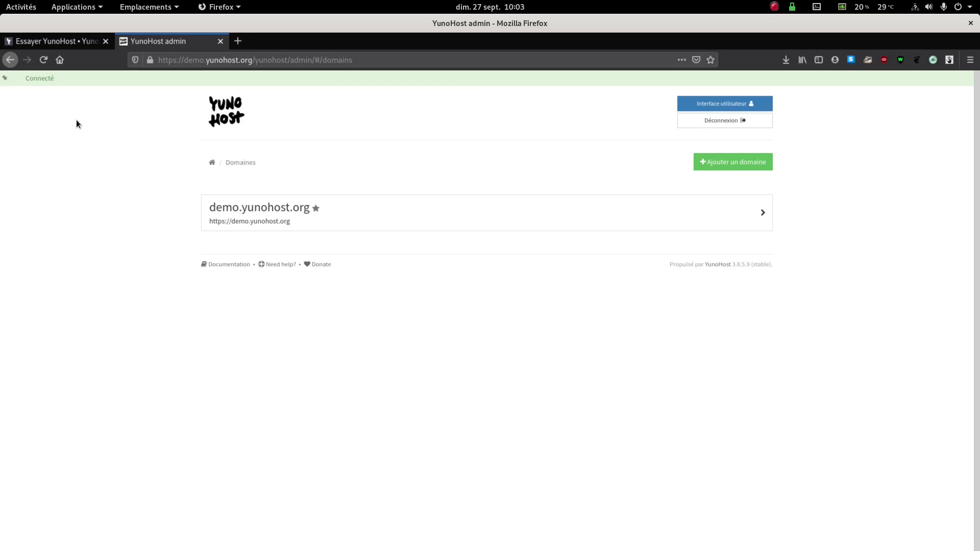
left_click(12, 61)
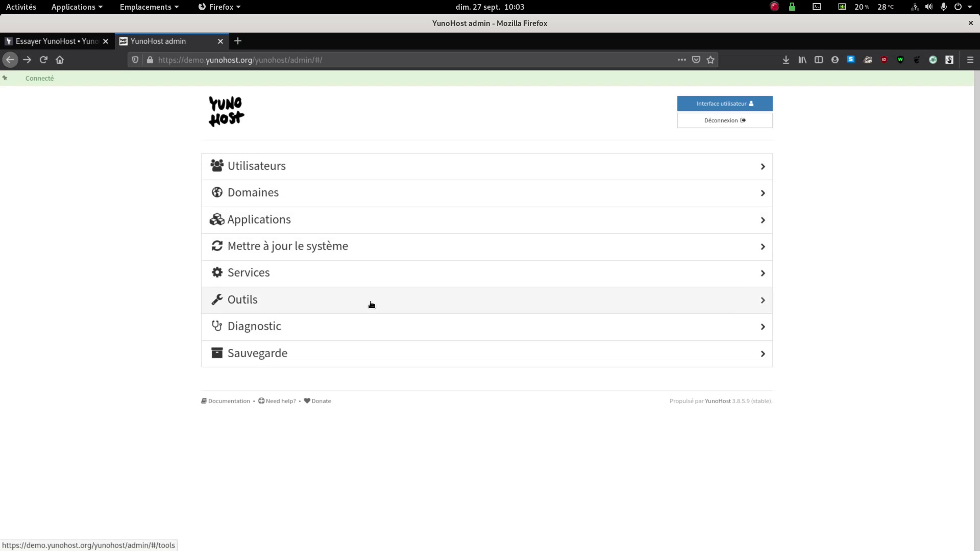
- Open the applications section and look through the full list of installed applications
left_click(286, 227)
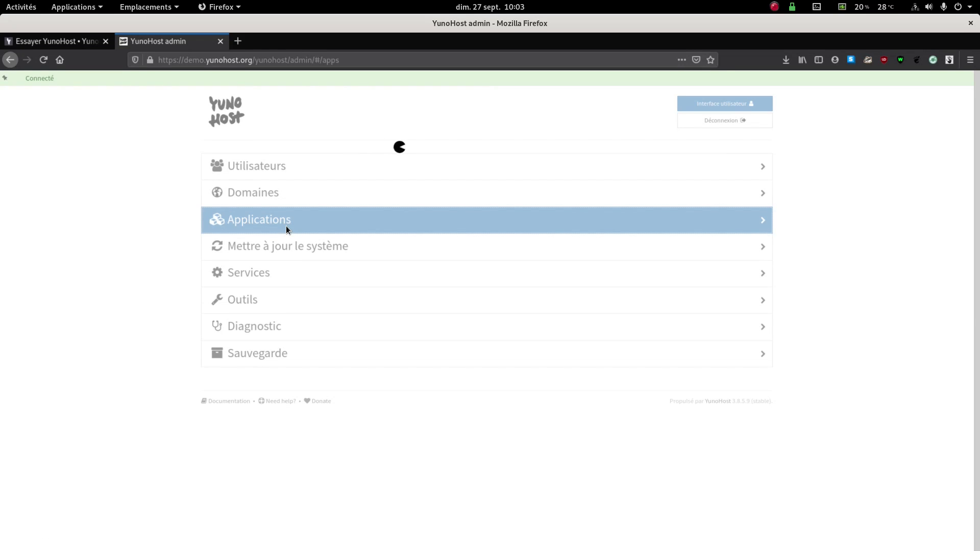
scroll(842, 245, "down", 6)
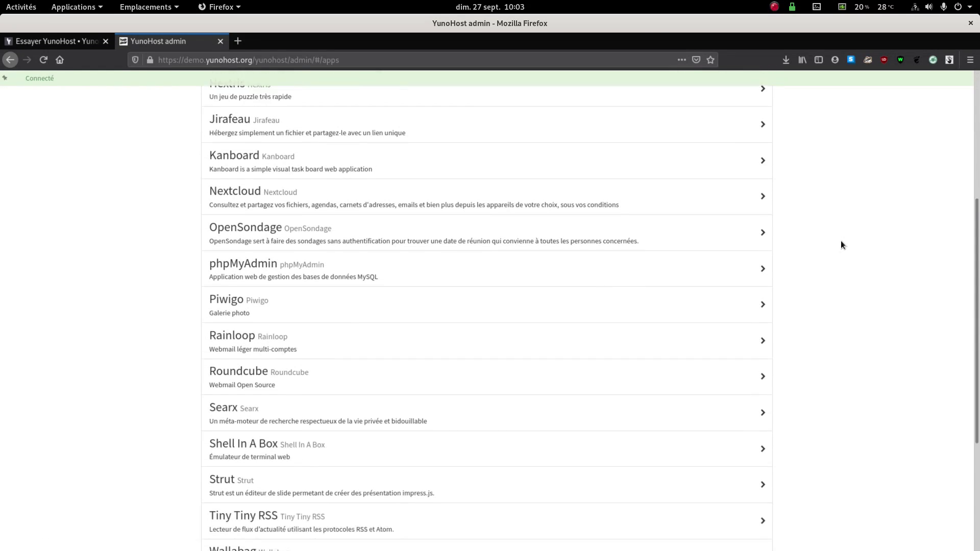
scroll(841, 245, "down", 3)
scroll(830, 256, "up", 5)
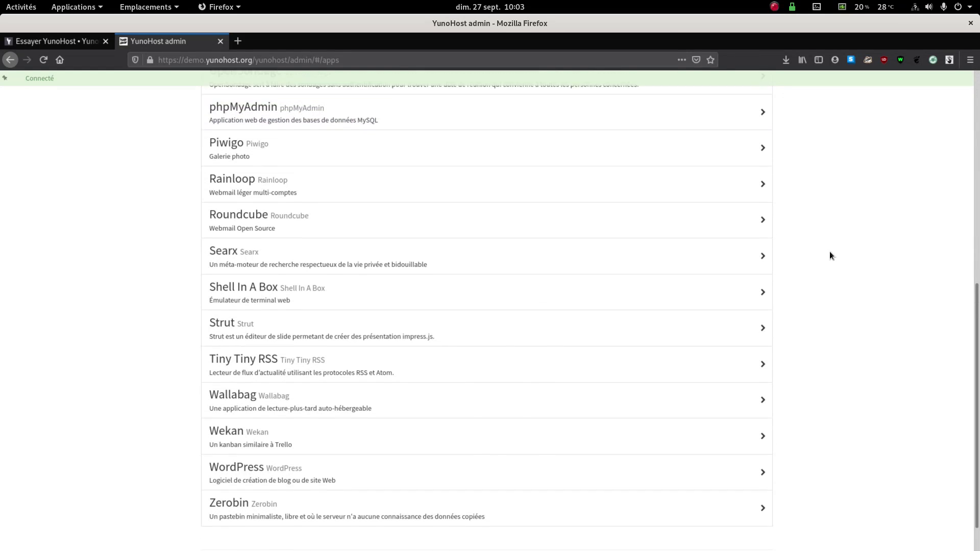
scroll(830, 256, "up", 4)
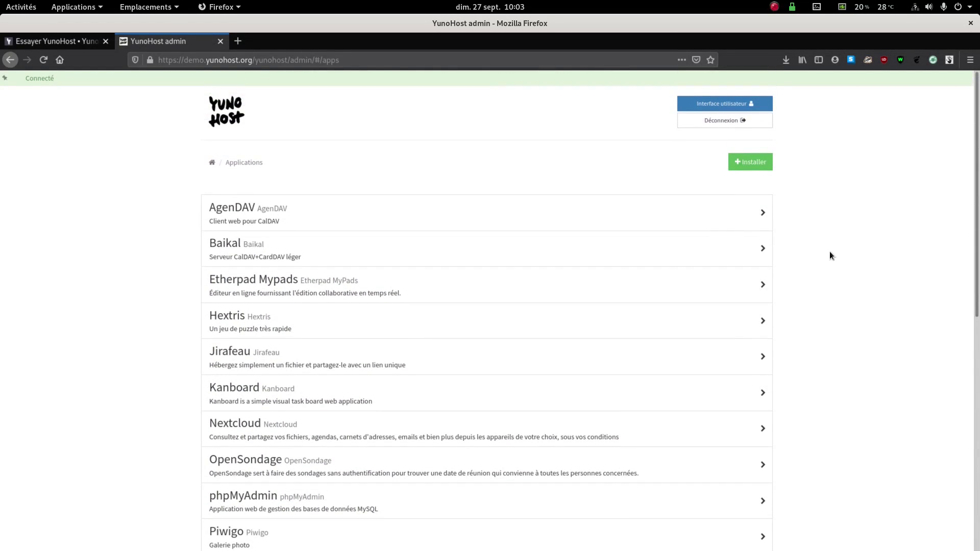
- Open the catalogue of installable applications and browse its Synchronisation category
left_click(756, 170)
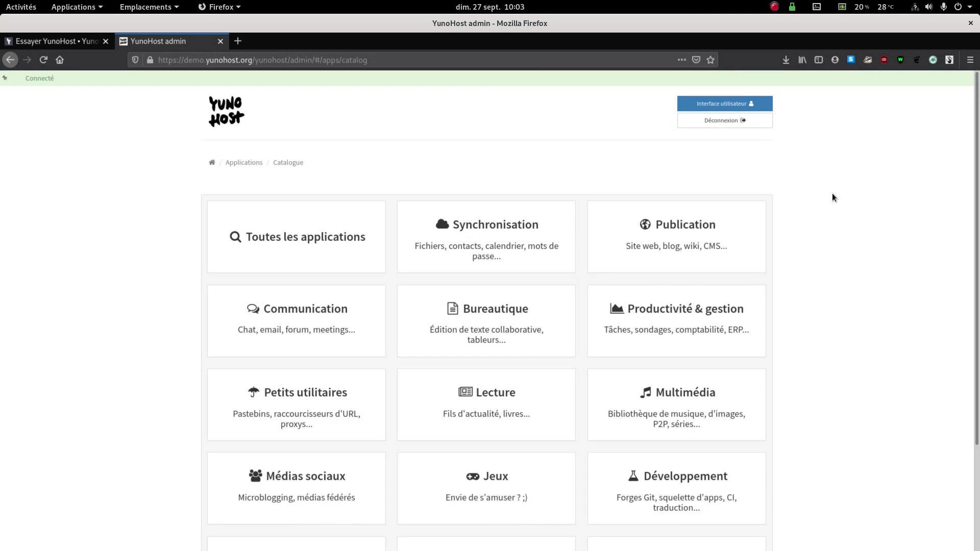
scroll(833, 194, "down", 2)
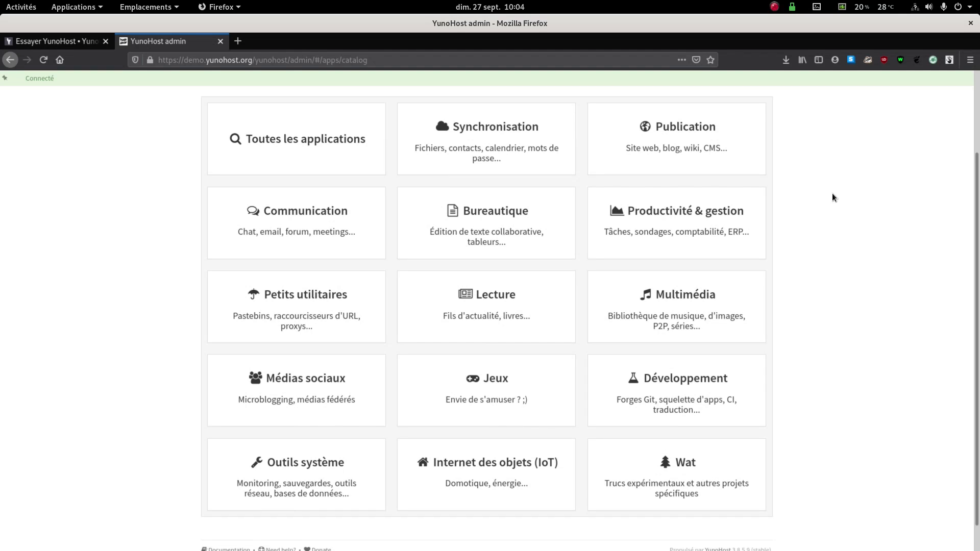
left_click(506, 154)
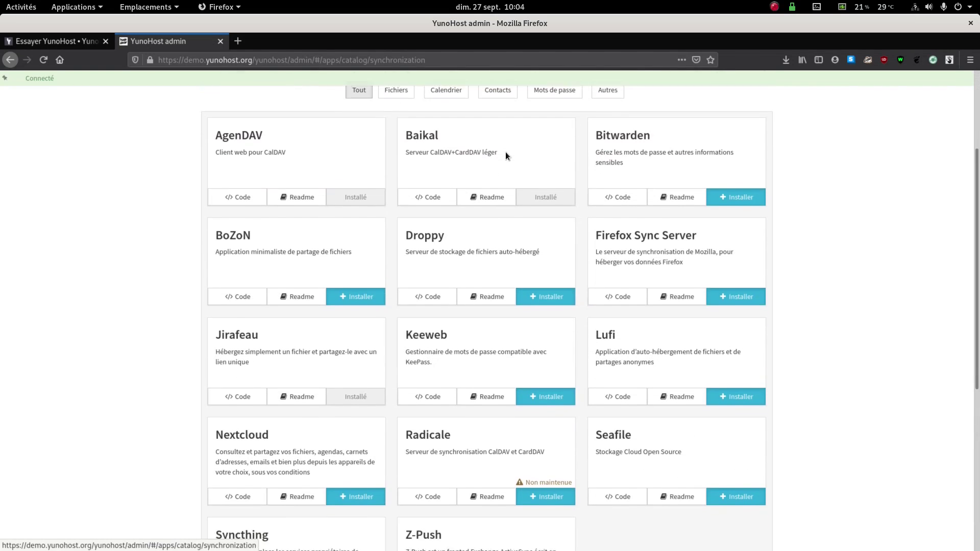
scroll(452, 327, "down", 2)
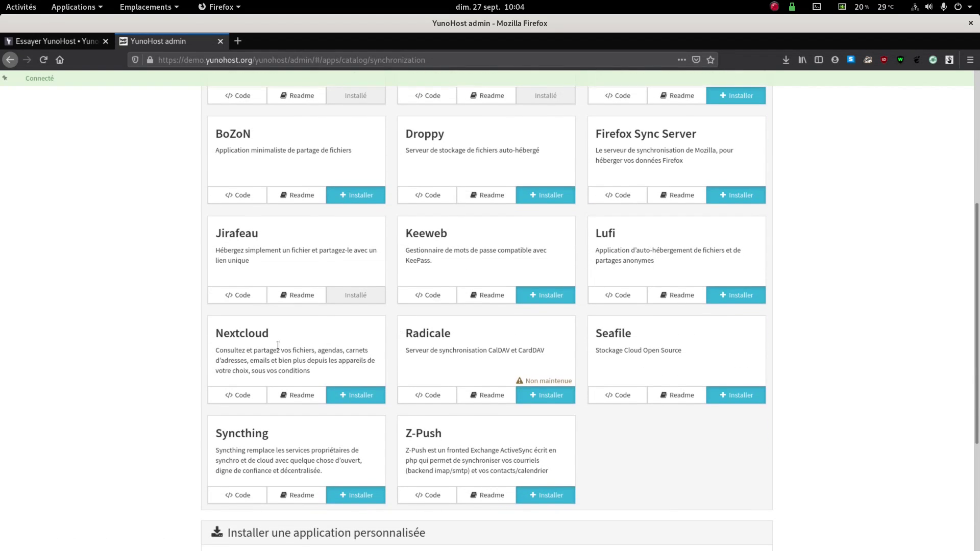
- Open the Nextcloud installation form and review its label, domain, path and administrator settings
left_click(361, 397)
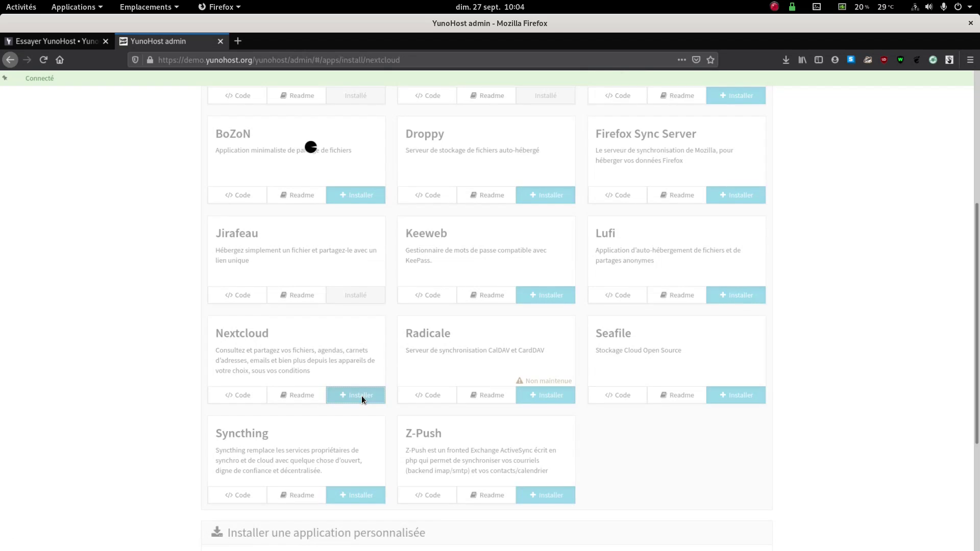
scroll(362, 396, "down", 2)
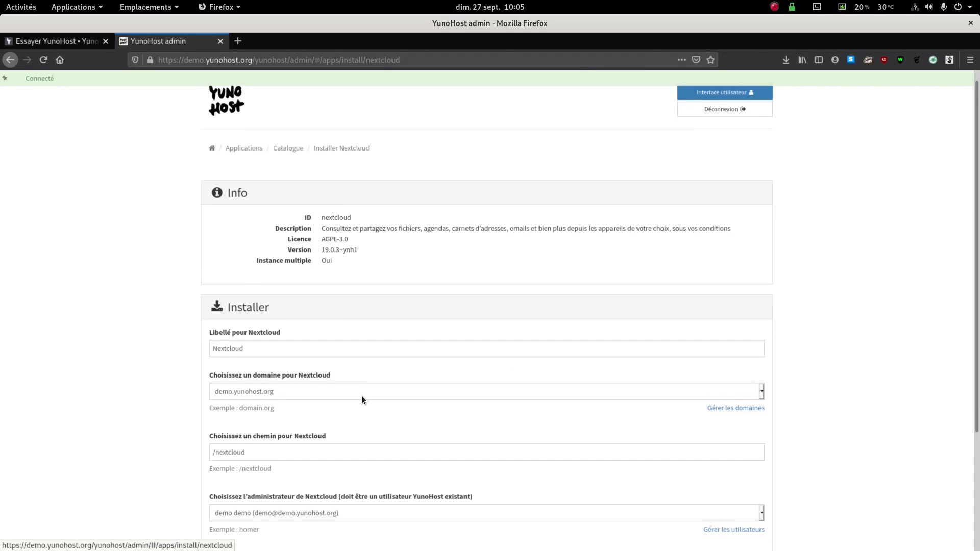
scroll(362, 396, "down", 2)
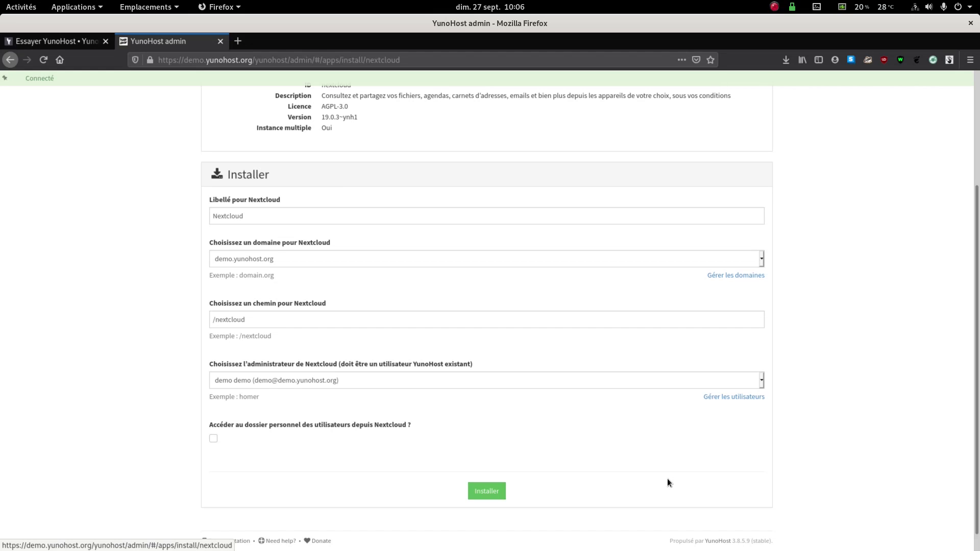
- Leave the Nextcloud form without installing, check the system and application updates, and return to the administration home
left_click(12, 61)
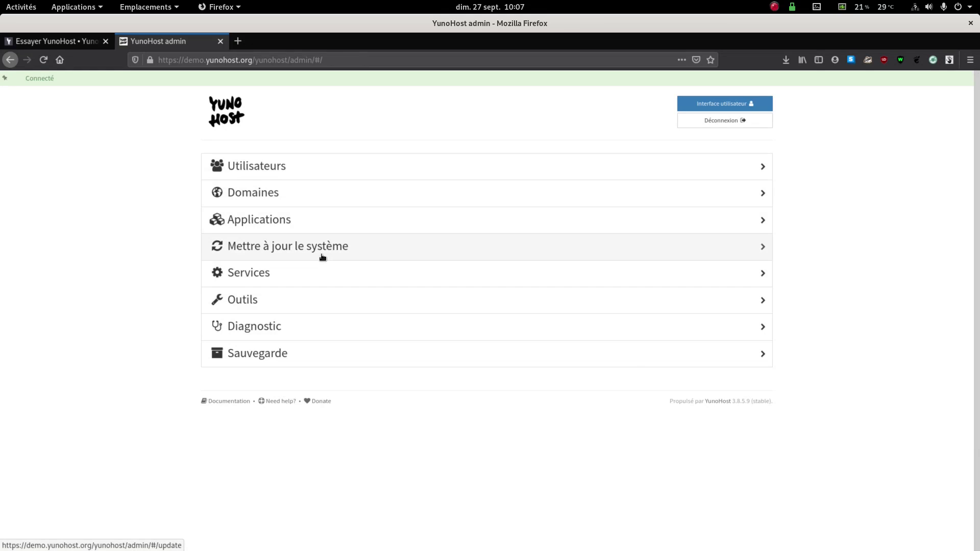
left_click(323, 257)
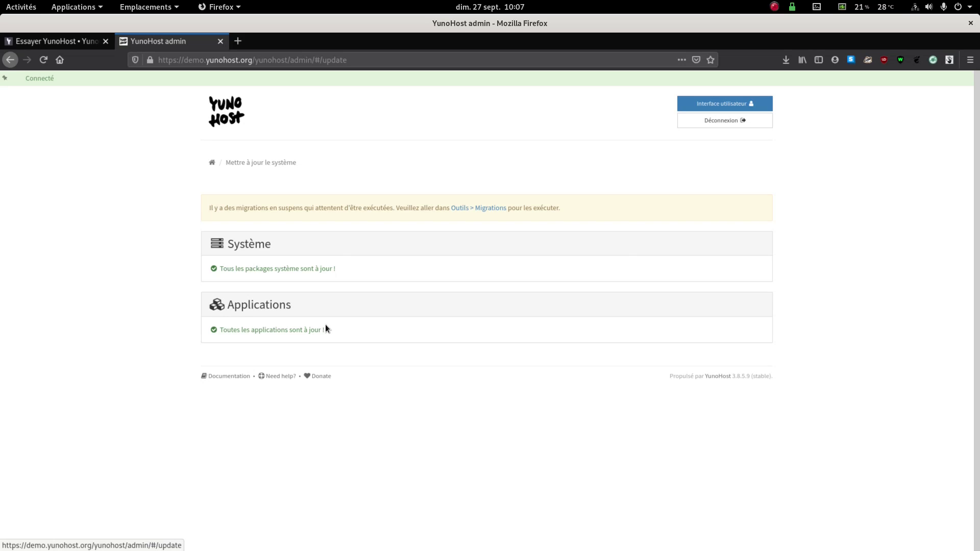
left_click(11, 60)
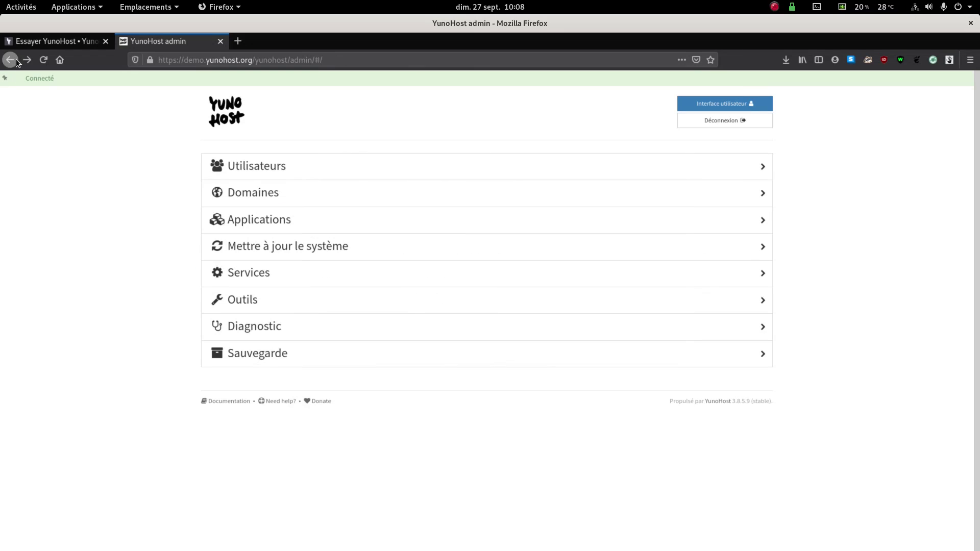
- Open the services section, look through the complete list of services and their status, and return to the administration home
left_click(269, 275)
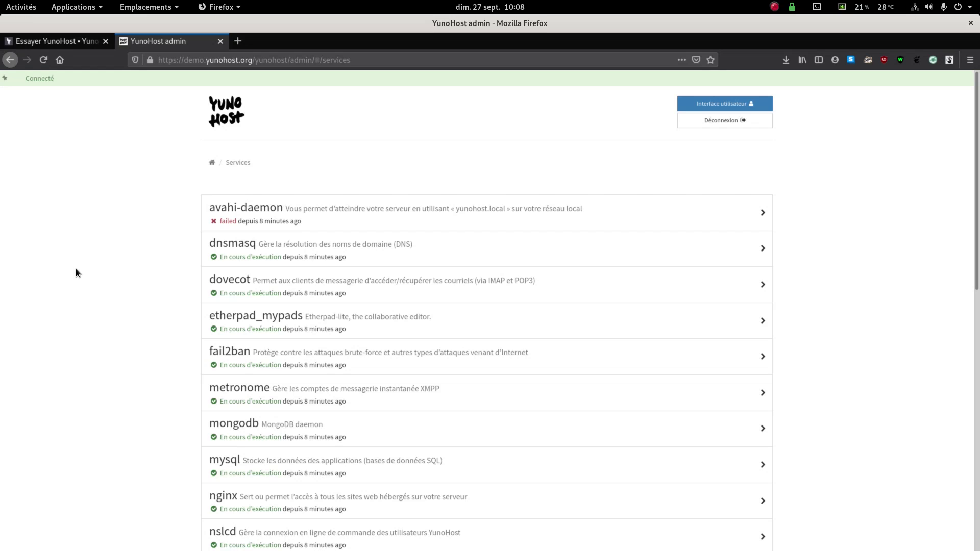
scroll(83, 266, "down", 2)
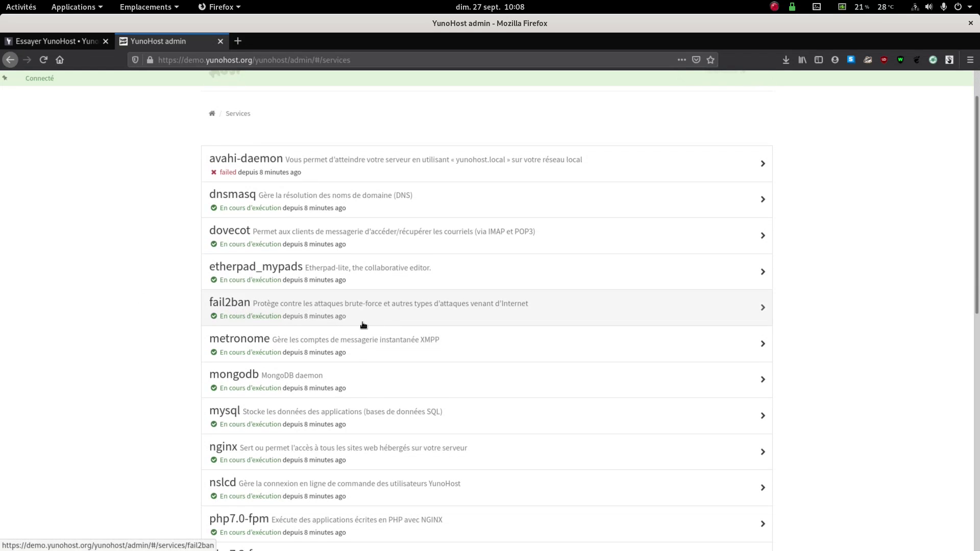
scroll(434, 388, "down", 1)
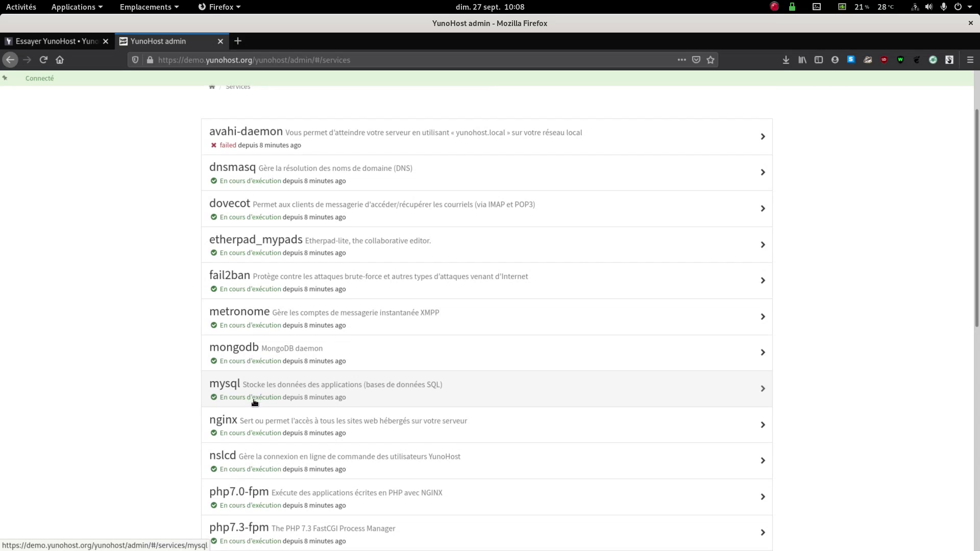
scroll(255, 403, "down", 1)
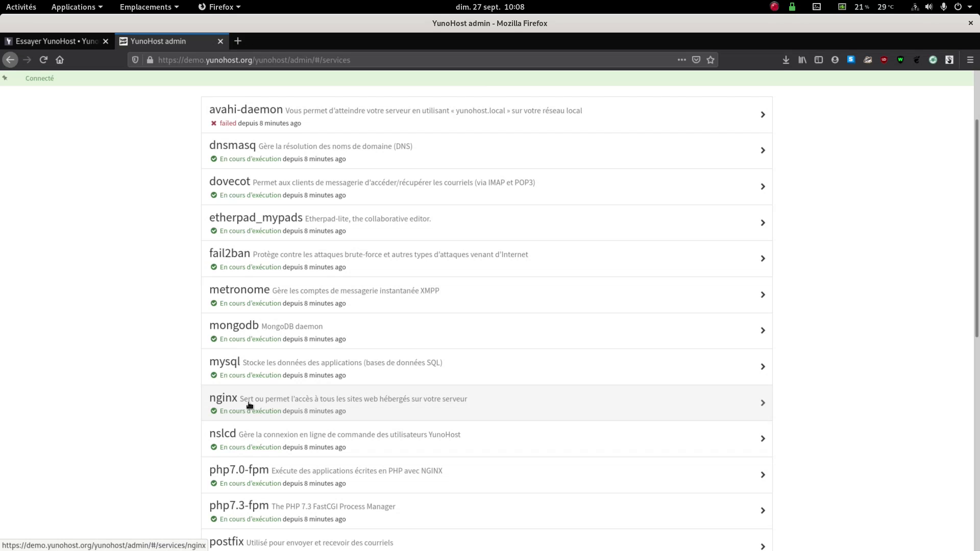
scroll(250, 406, "down", 6)
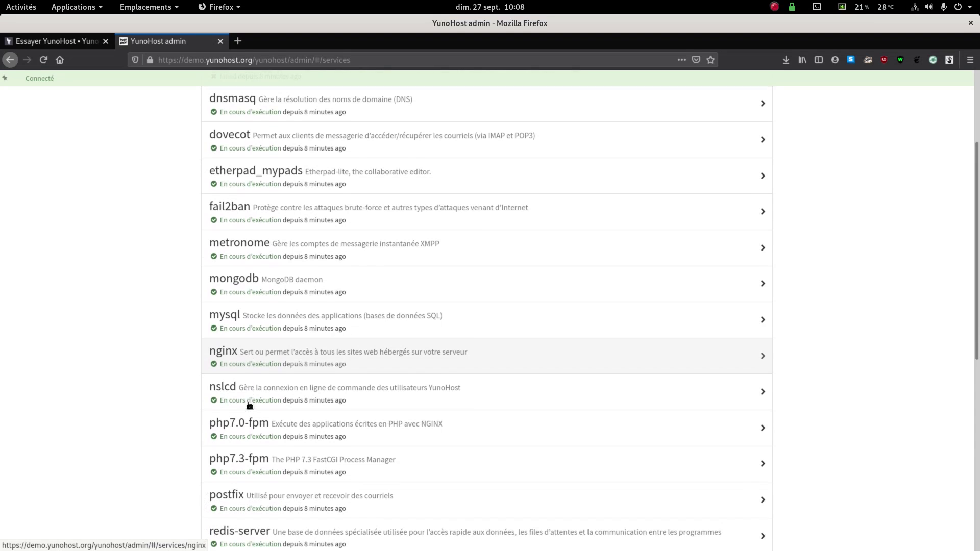
scroll(250, 406, "up", 10)
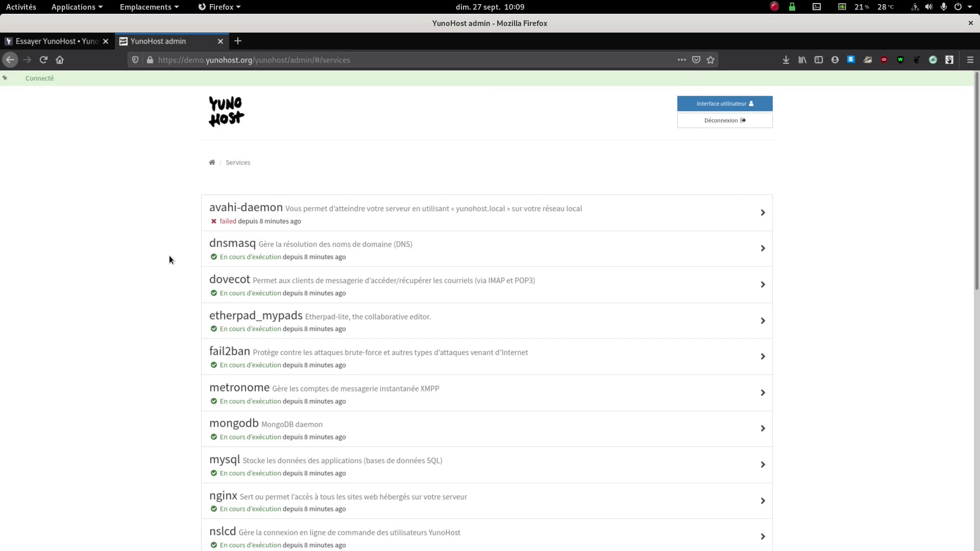
scroll(188, 282, "down", 5)
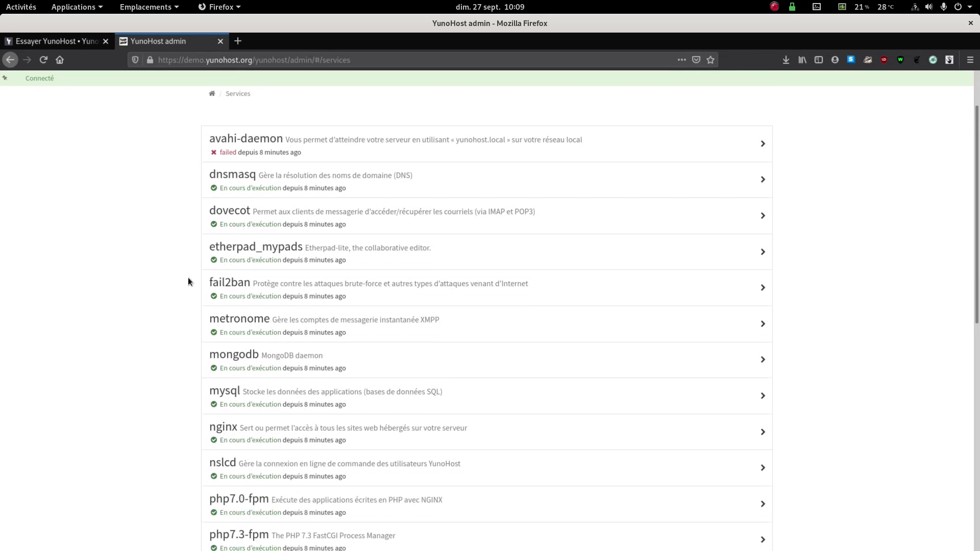
scroll(188, 282, "down", 5)
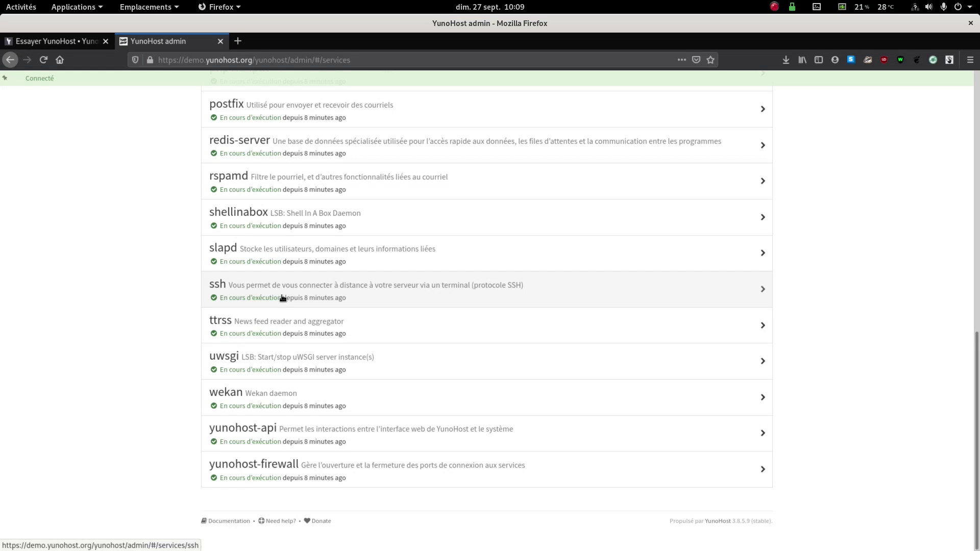
scroll(283, 298, "up", 8)
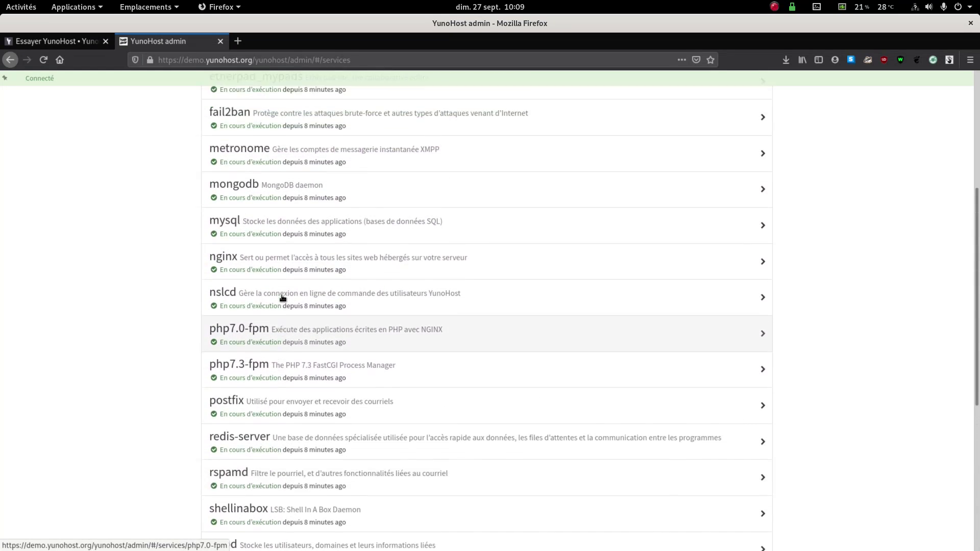
scroll(283, 298, "up", 2)
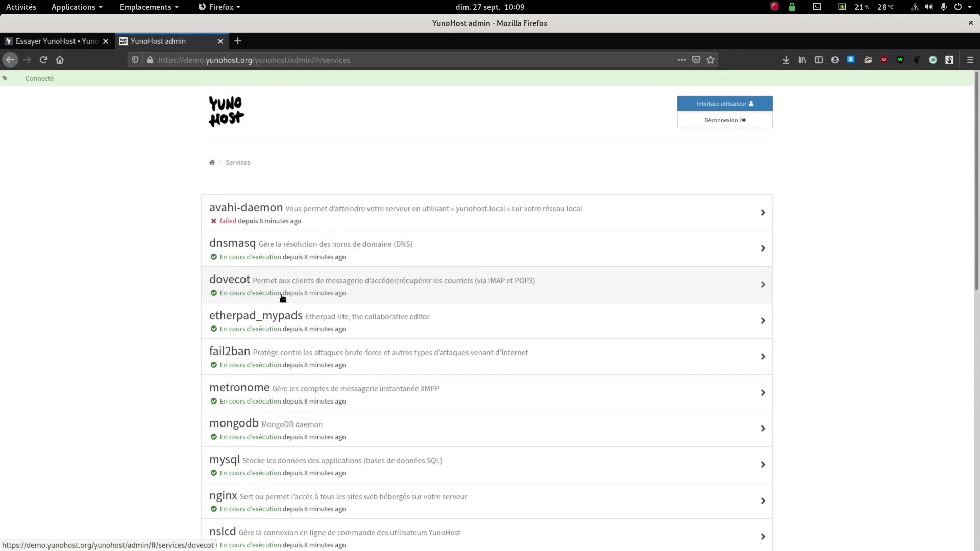
left_click(10, 60)
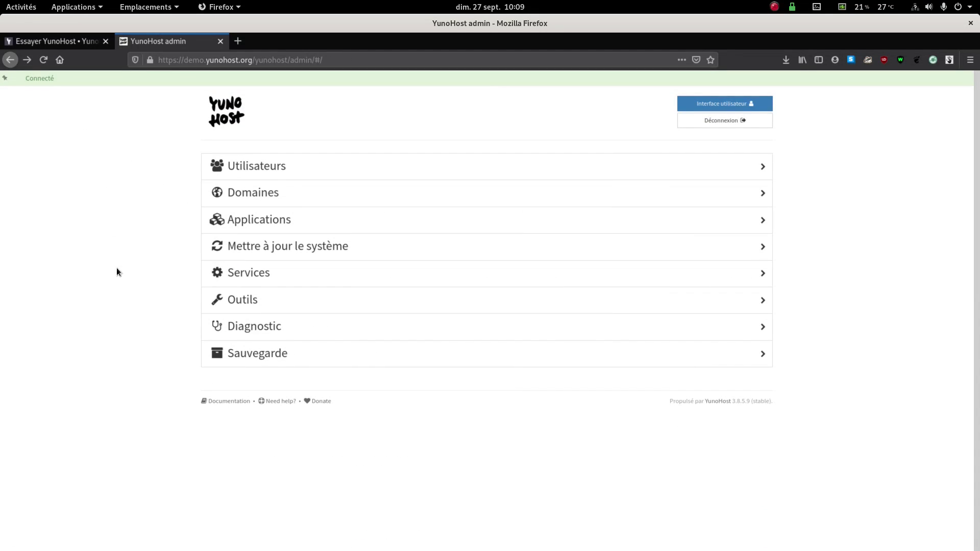
- Open the firewall page among the administration tools, review its ports, operations and UPnP sections, and return to the administration home
left_click(222, 302)
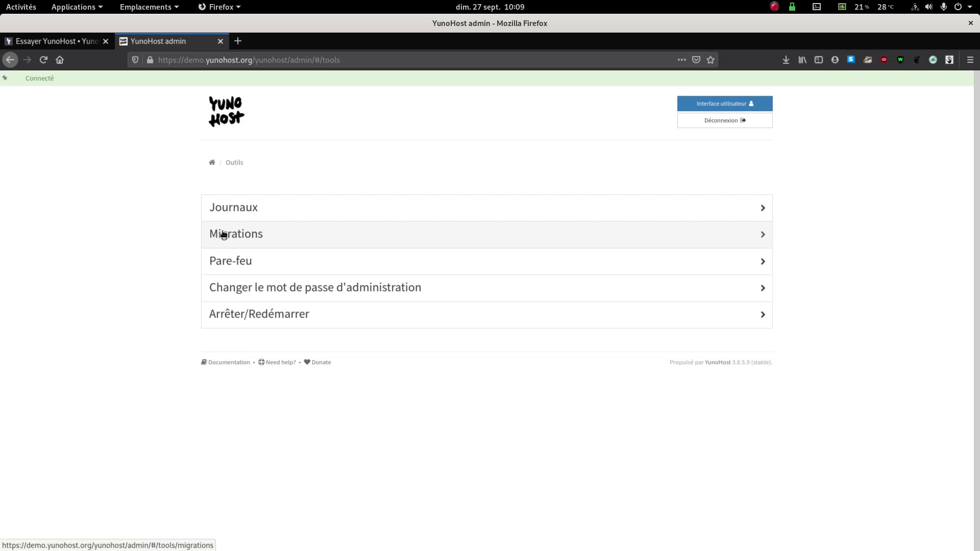
left_click(250, 260)
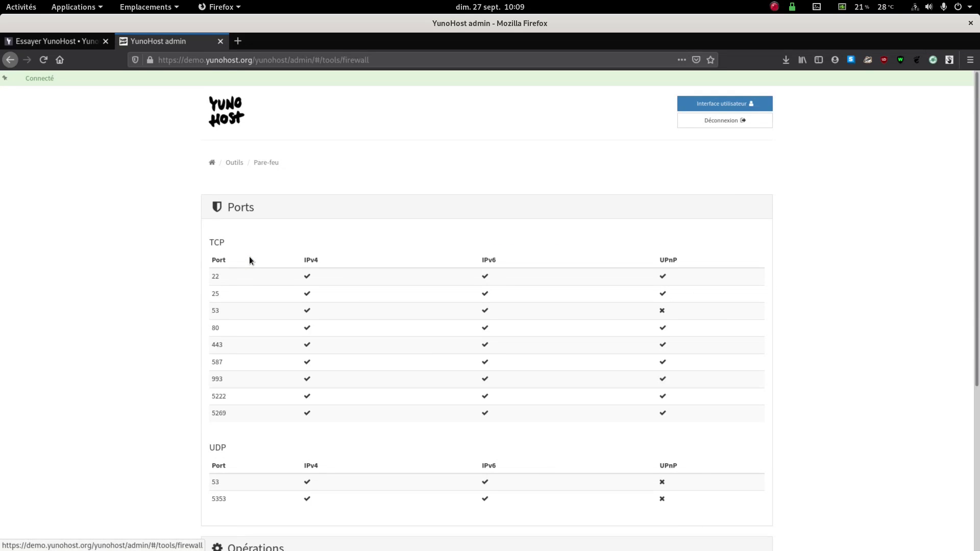
scroll(249, 260, "down", 3)
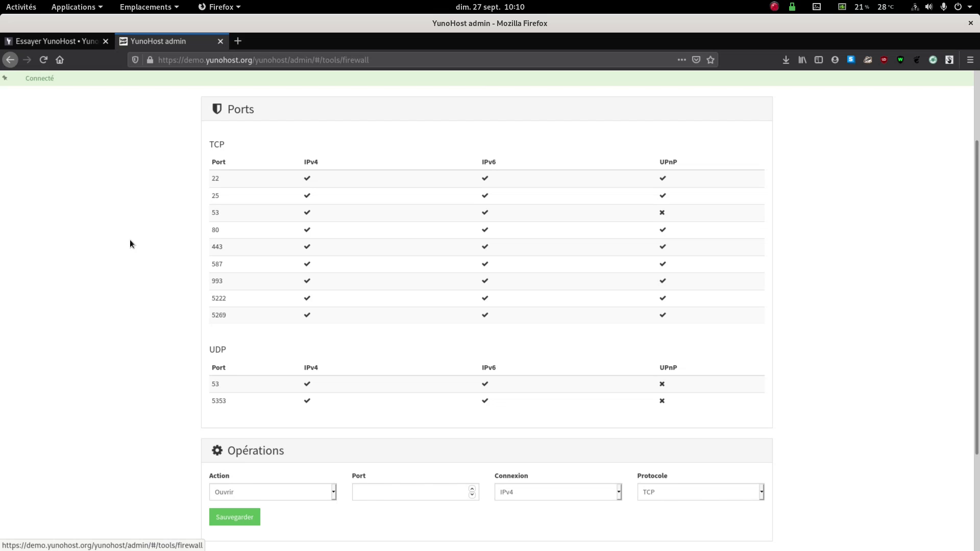
scroll(130, 244, "down", 3)
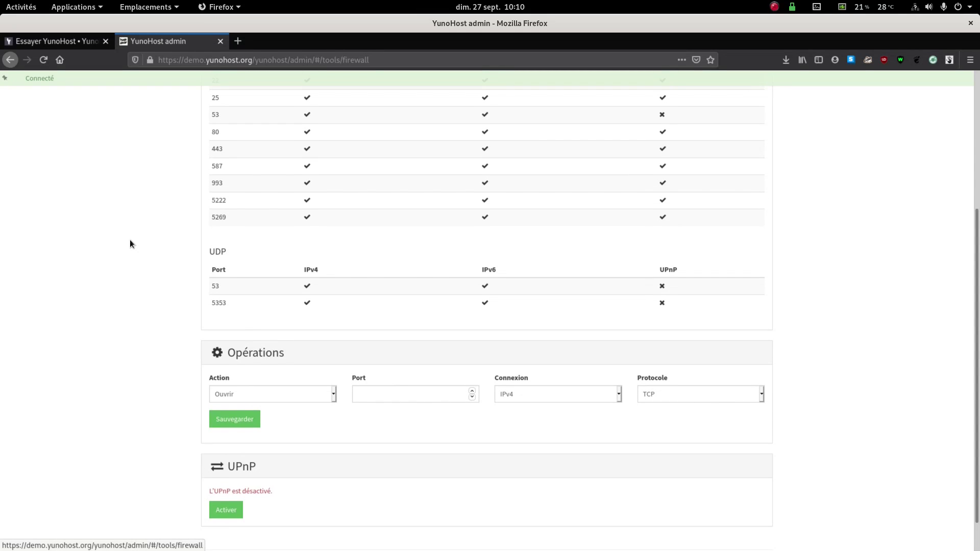
scroll(130, 243, "up", 3)
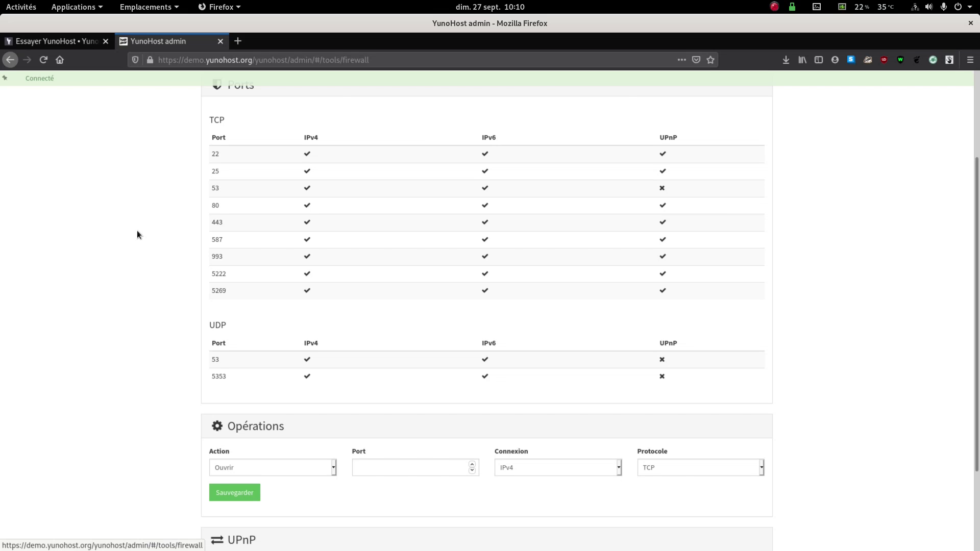
left_click(11, 60)
left_click(15, 61)
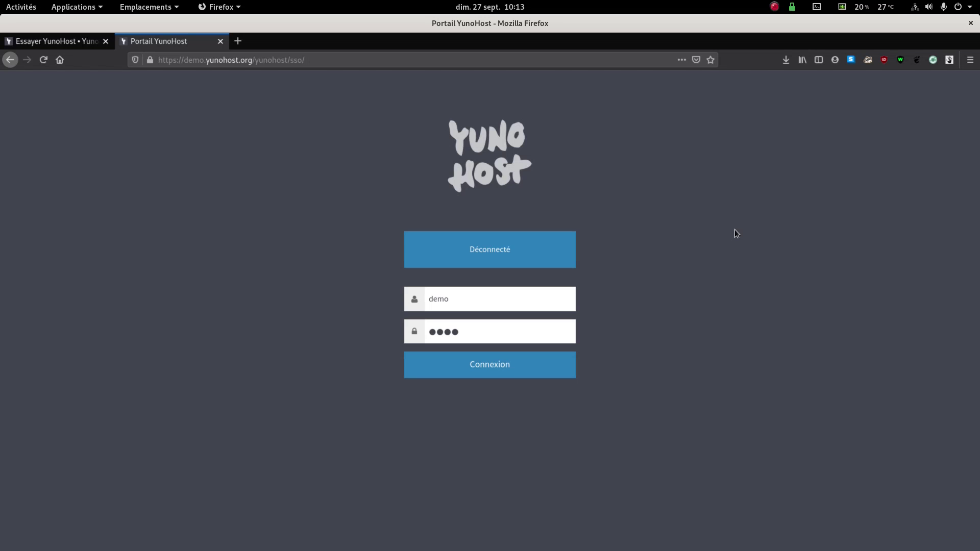
- Sign in to the user portal with the demo account and try out its Nextcloud and Roundcube applications
left_click(550, 371)
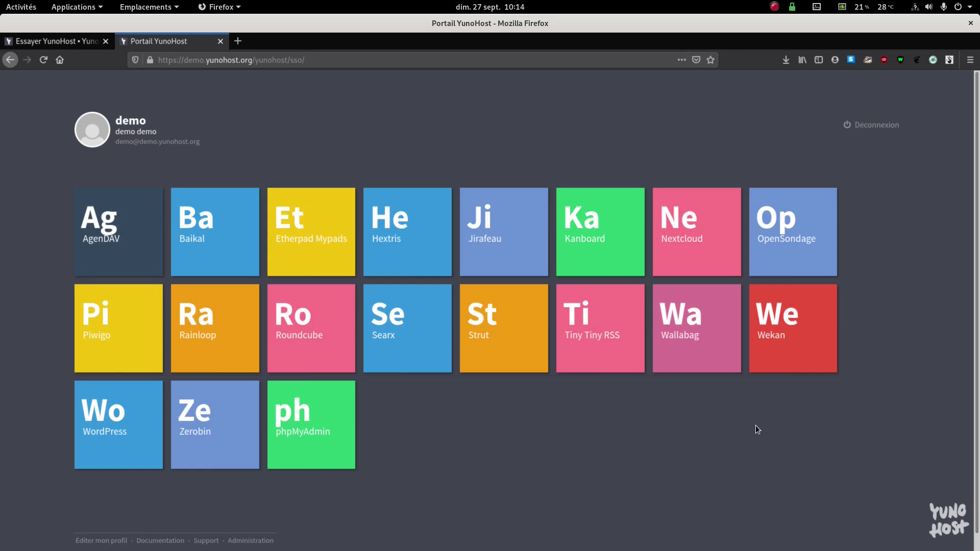
left_click(720, 256)
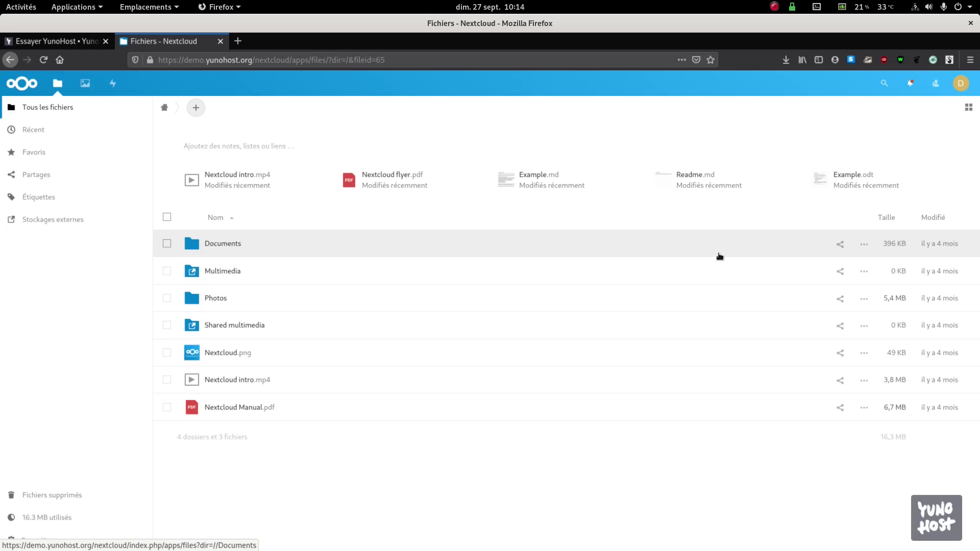
key("alt+Left")
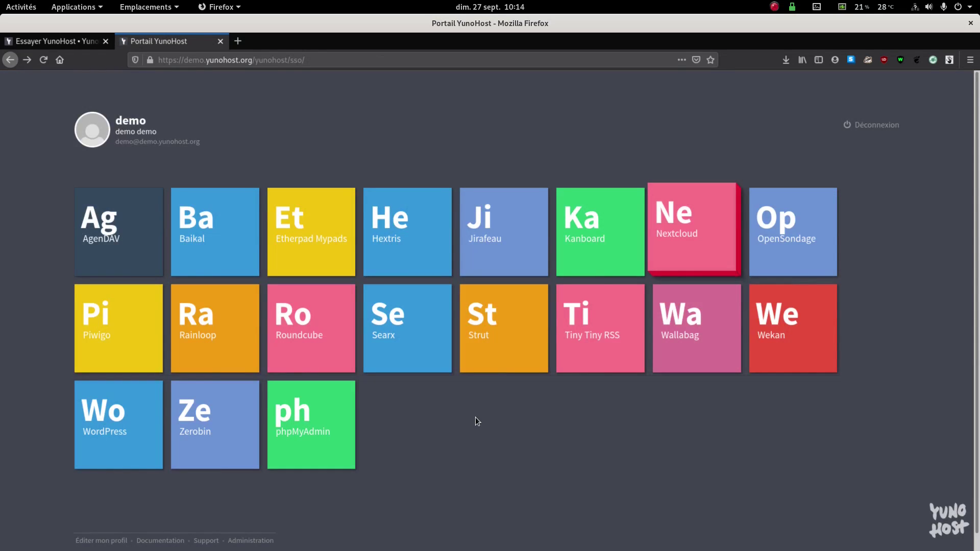
left_click(325, 348)
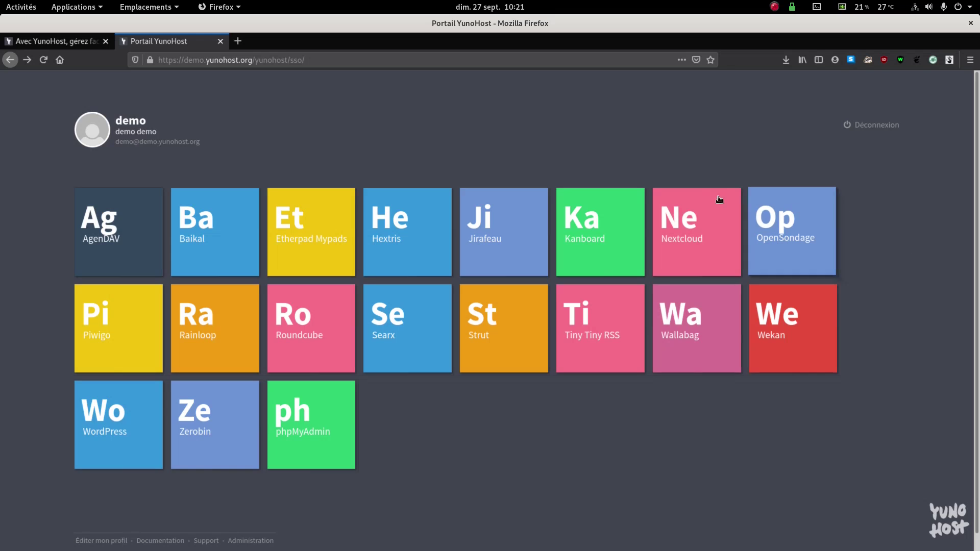
- Look at the documentation, forum, contribution and donation links on the YunoHost website's home page, and return to the user portal
left_click(69, 41)
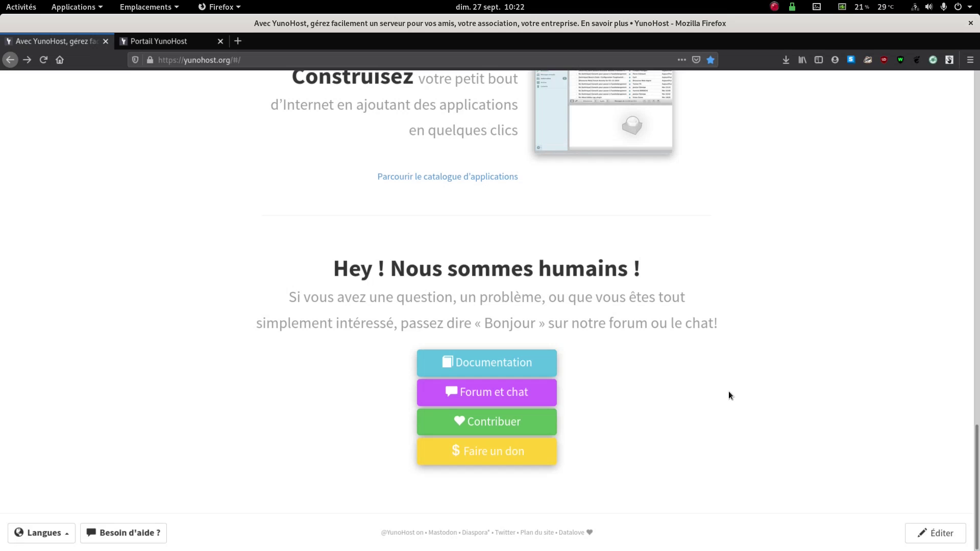
key("ctrl+Tab")
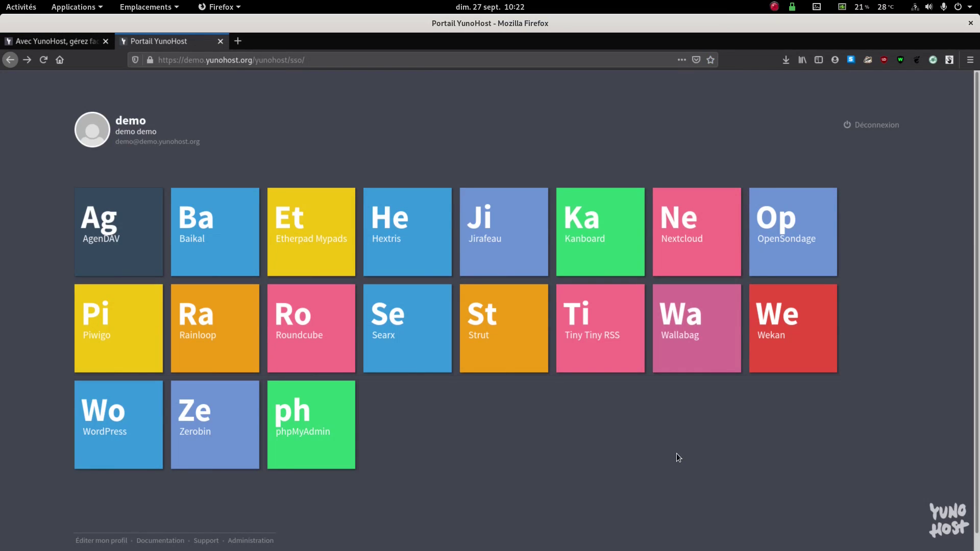